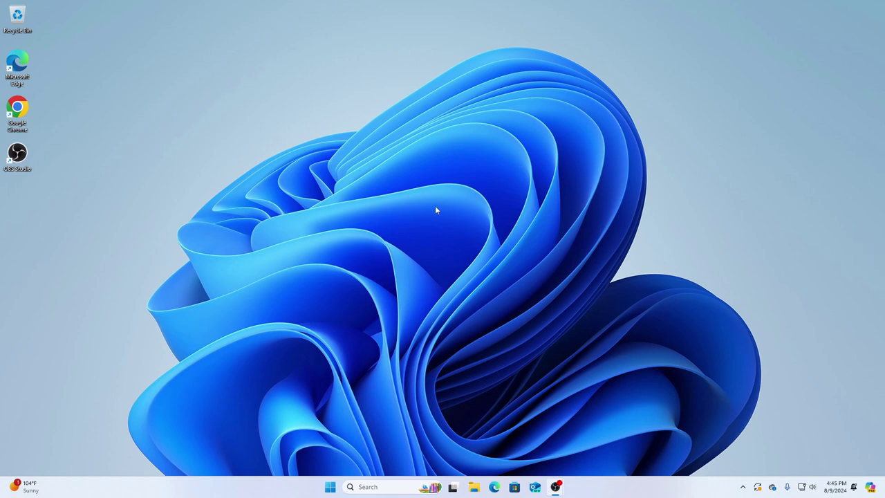
# - Launch Google Chrome from the Start menu
pyautogui.click(383, 486)
pyautogui.press('super')
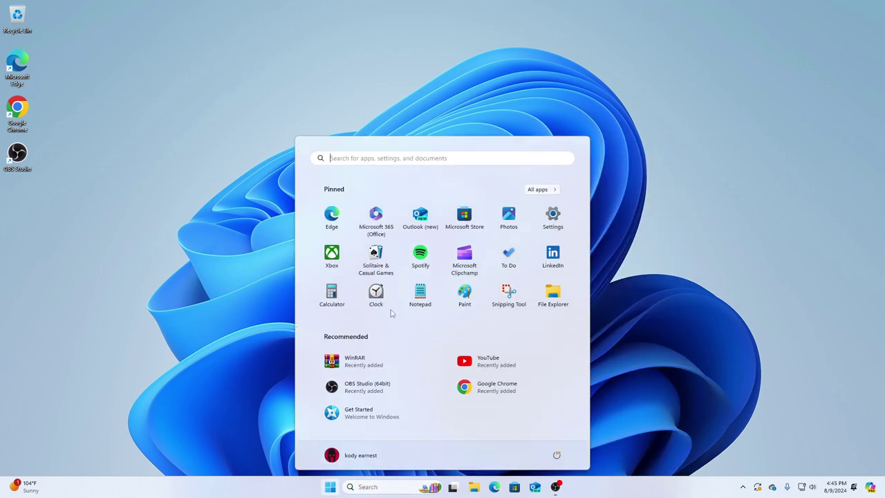
pyautogui.click(496, 387)
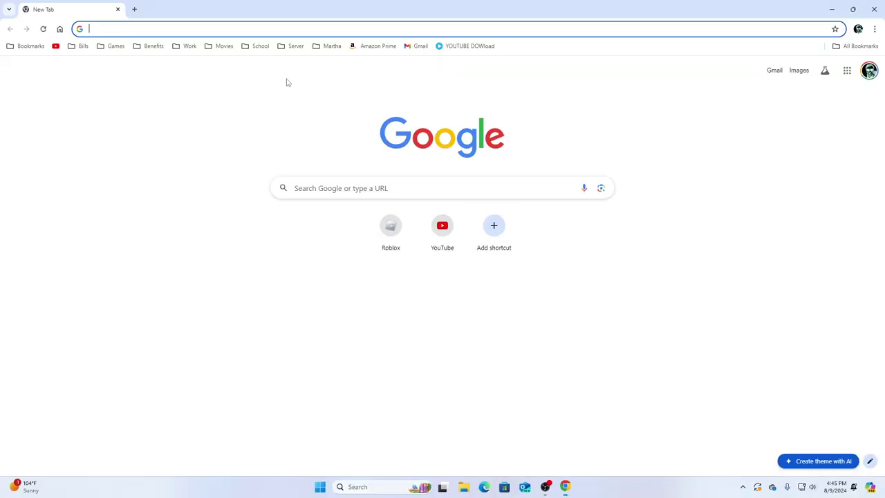
# - Search Google for discord and open the Discord web app in the browser
pyautogui.click(419, 181)
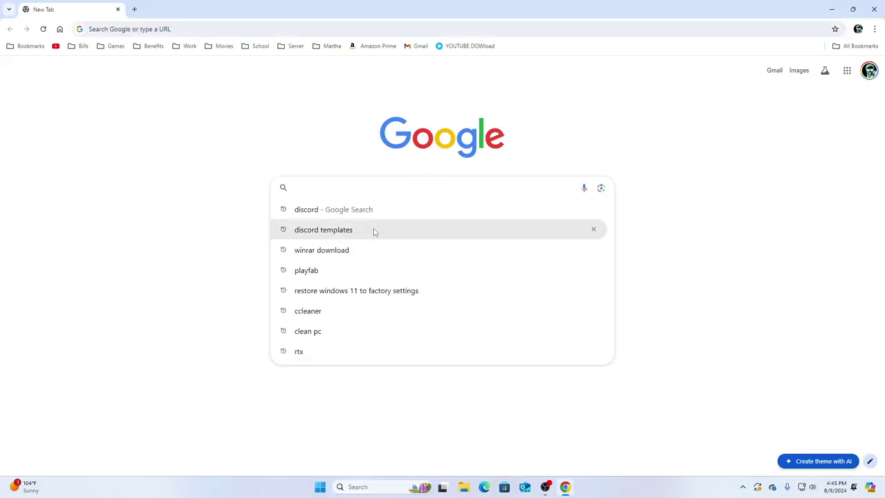
pyautogui.click(346, 209)
pyautogui.click(216, 170)
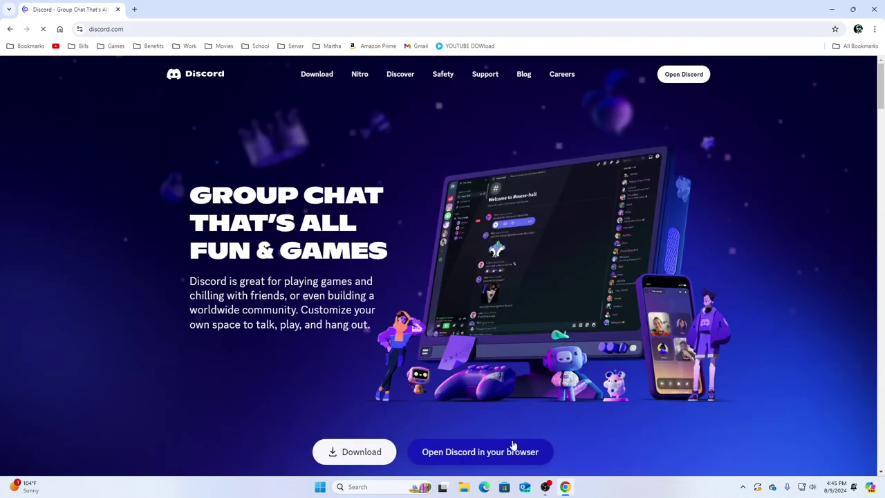
pyautogui.click(510, 451)
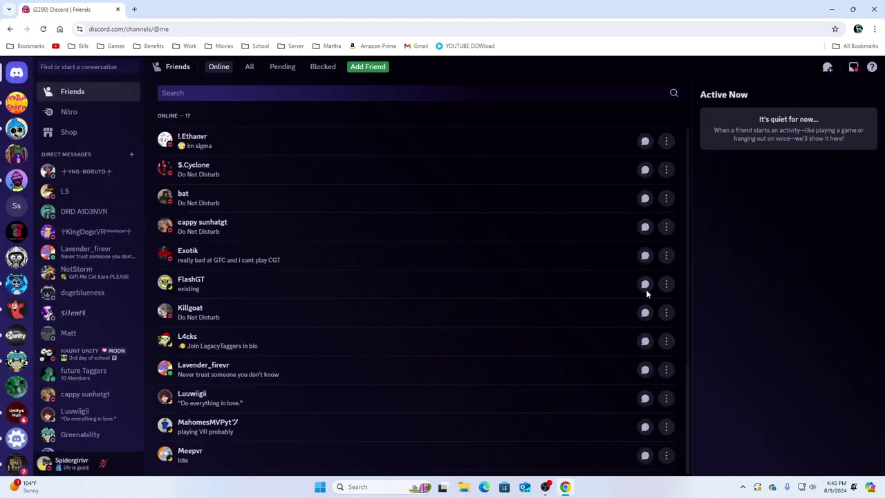
pyautogui.click(47, 462)
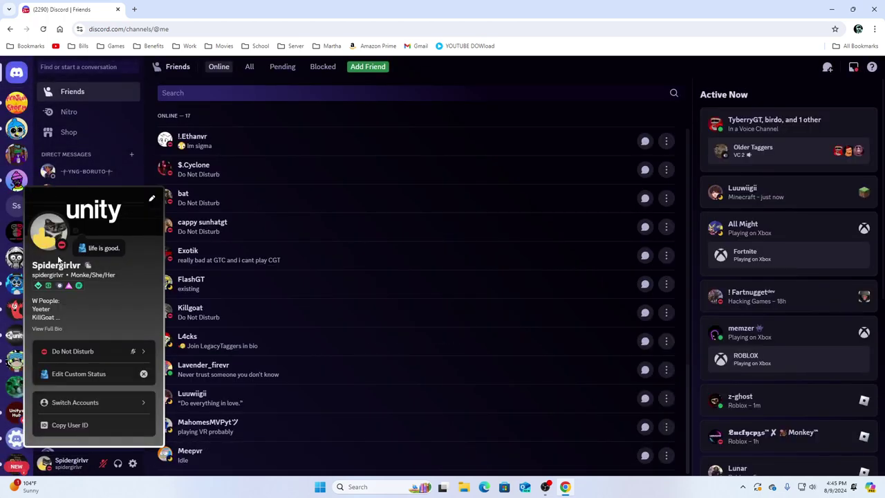
# - Scroll through the Discord server list and open the Older Taggers server
pyautogui.click(21, 186)
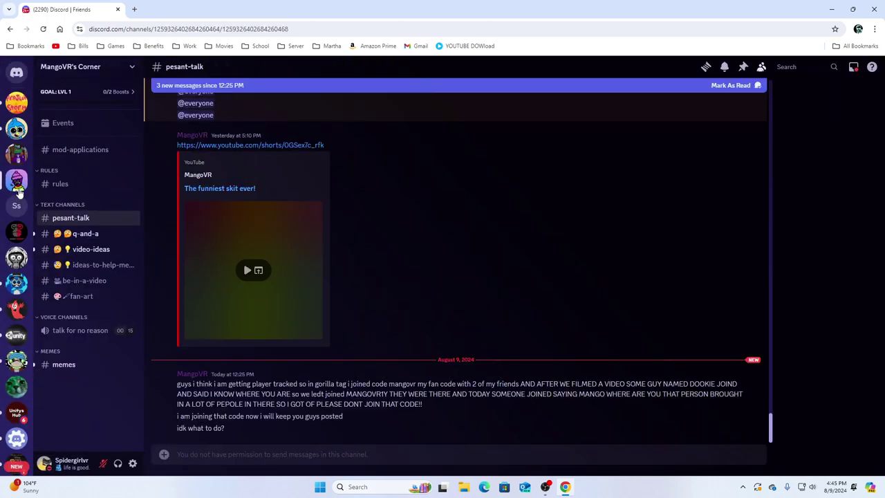
pyautogui.scroll(-4, 15, 197)
pyautogui.scroll(-10, 14, 198)
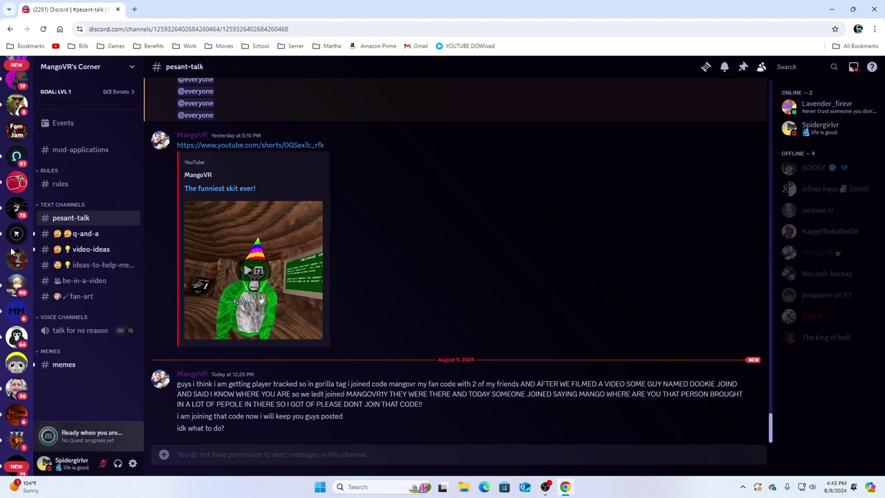
pyautogui.scroll(-10, 11, 252)
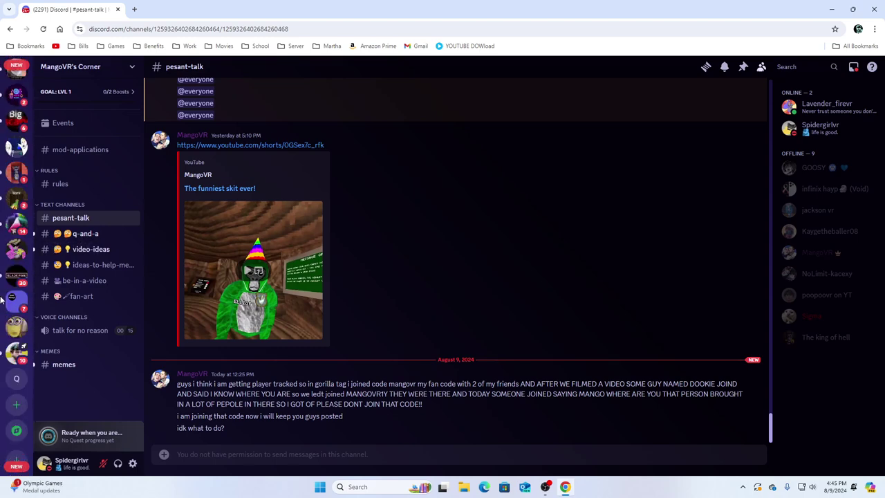
pyautogui.scroll(5, 14, 359)
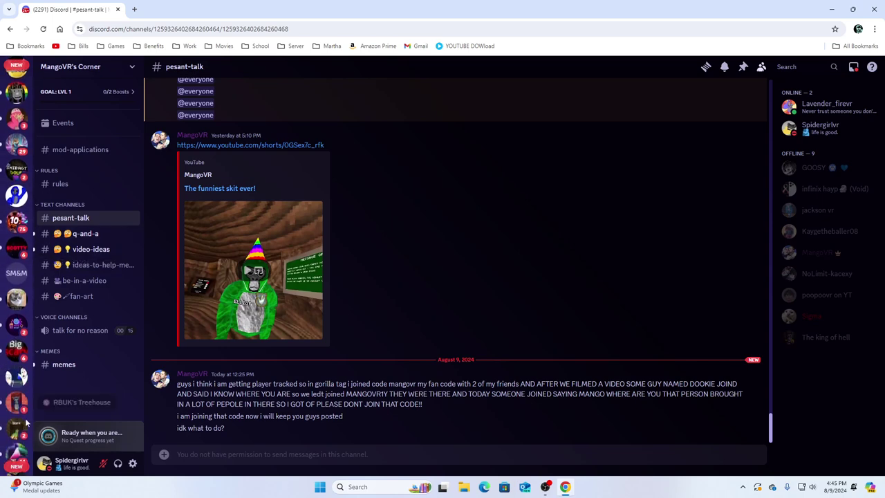
pyautogui.scroll(10, 16, 346)
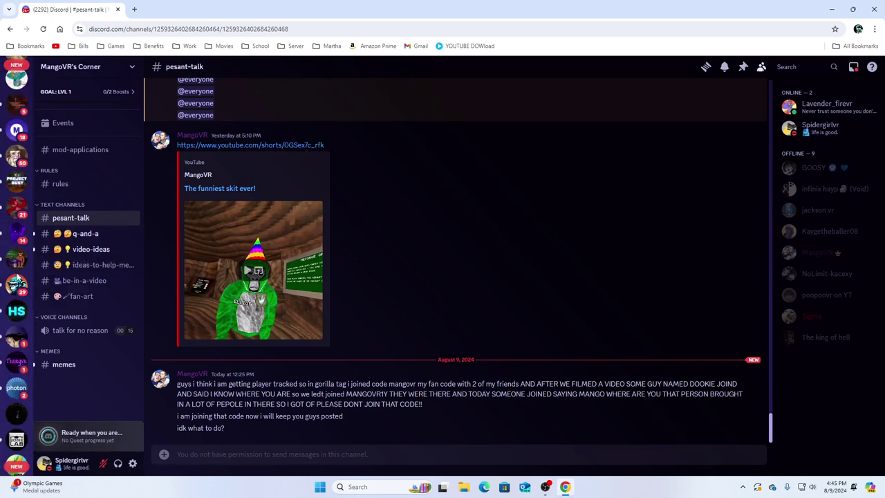
pyautogui.scroll(5, 17, 262)
pyautogui.scroll(5, 32, 313)
pyautogui.scroll(10, 32, 313)
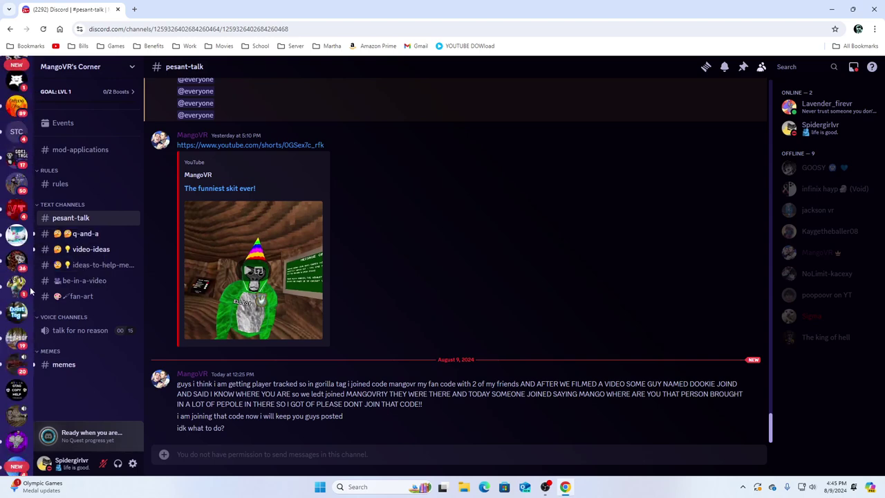
pyautogui.scroll(5, 30, 291)
pyautogui.click(18, 349)
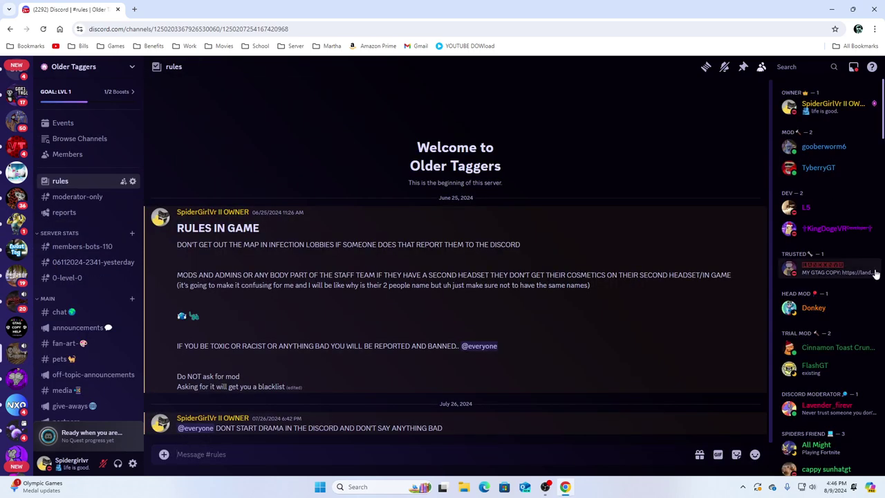
pyautogui.scroll(-5, 850, 277)
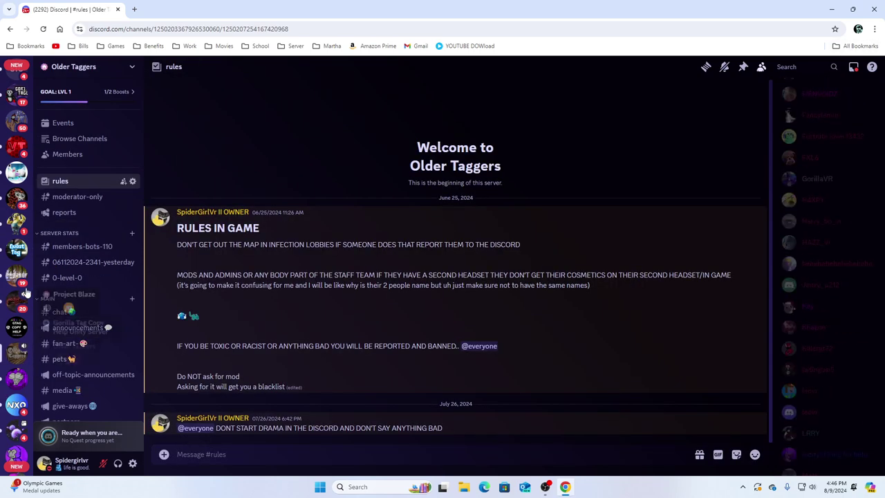
# - In Gorilla Tag Copy Help, check the announcements channel, then scroll #projects to the MediaFire post
pyautogui.click(17, 326)
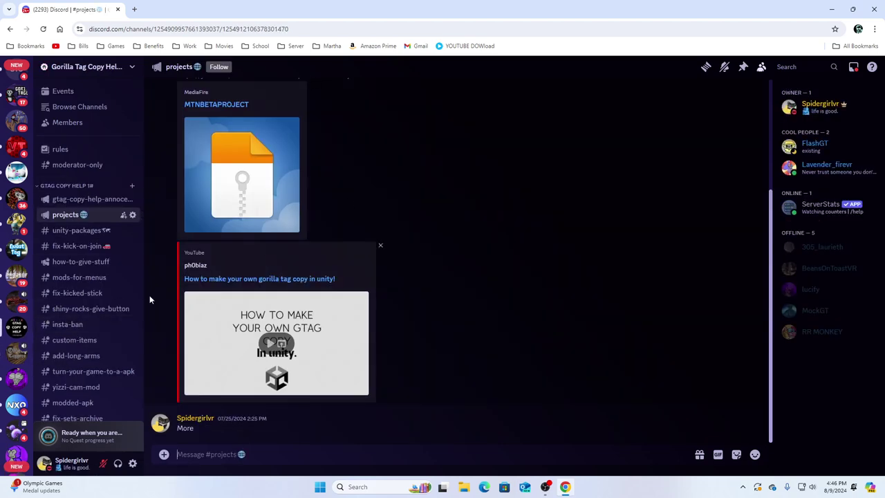
pyautogui.click(84, 199)
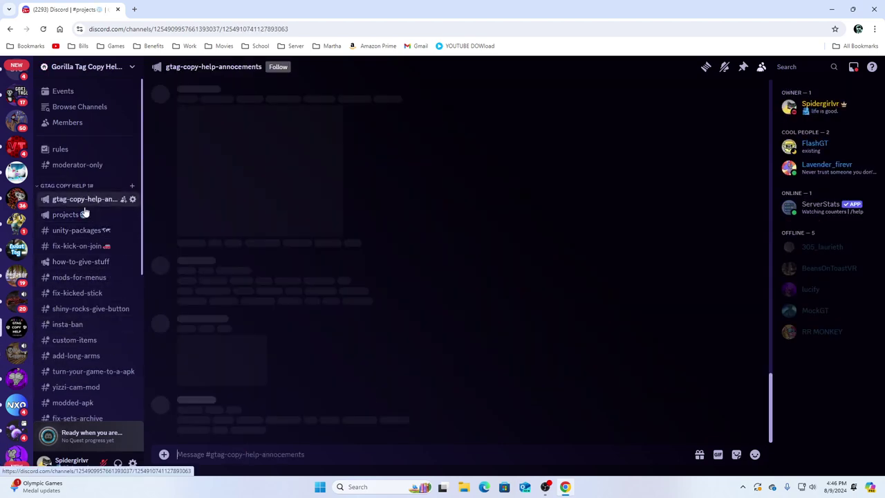
pyautogui.click(69, 215)
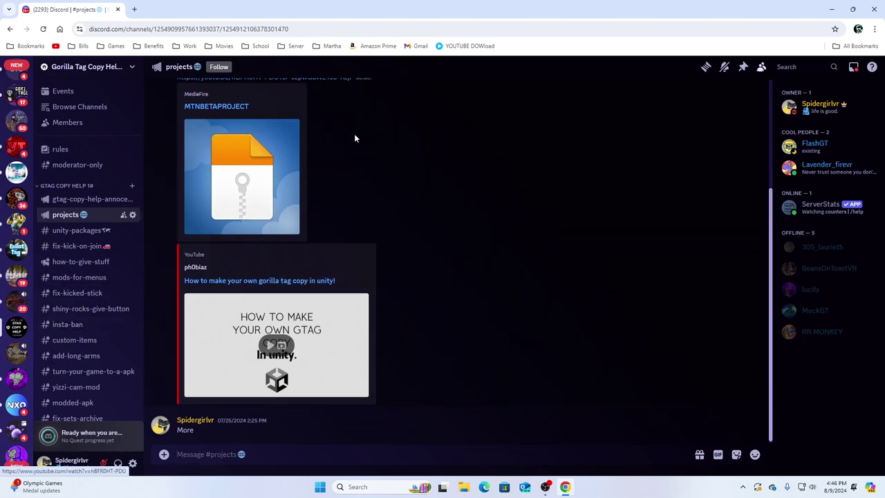
pyautogui.scroll(3, 242, 266)
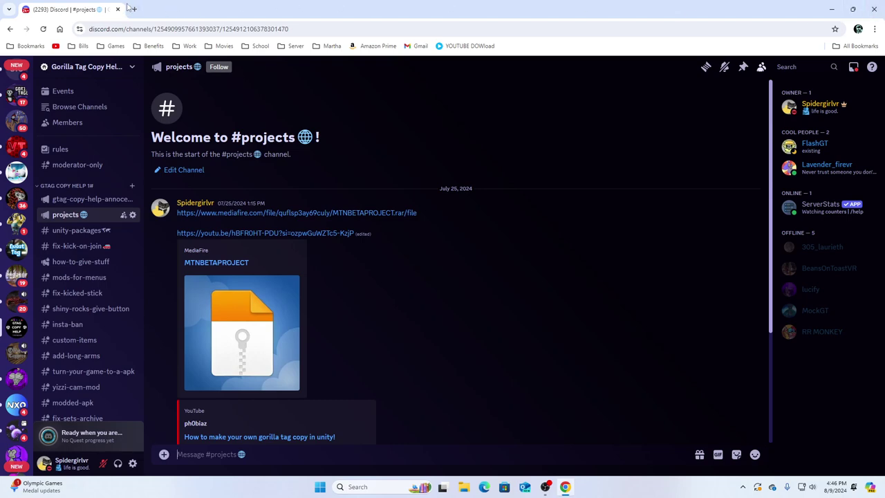
# - Minimize Chrome and launch File Explorer
pyautogui.click(134, 7)
pyautogui.click(565, 486)
pyautogui.click(330, 486)
pyautogui.click(368, 485)
pyautogui.click(477, 488)
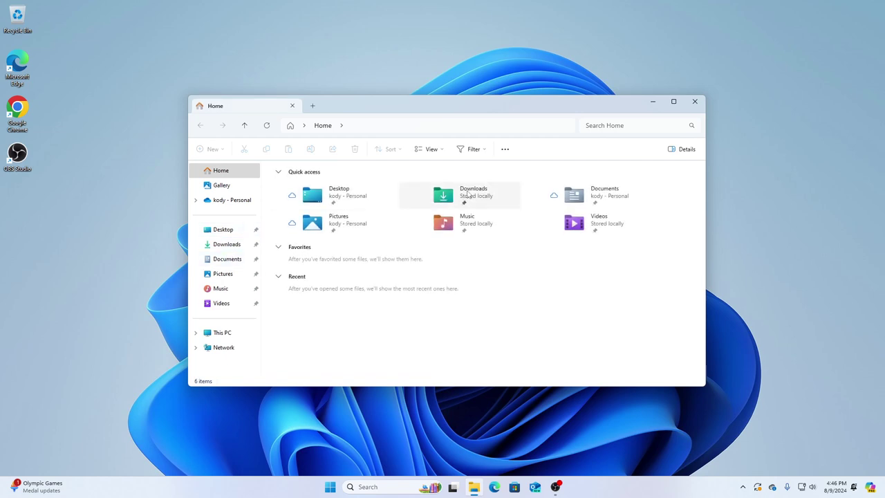
# - Extract MTNBETAPROJECT.rar from Downloads into an MTNBETAPROJECT folder
pyautogui.doubleClick(478, 191)
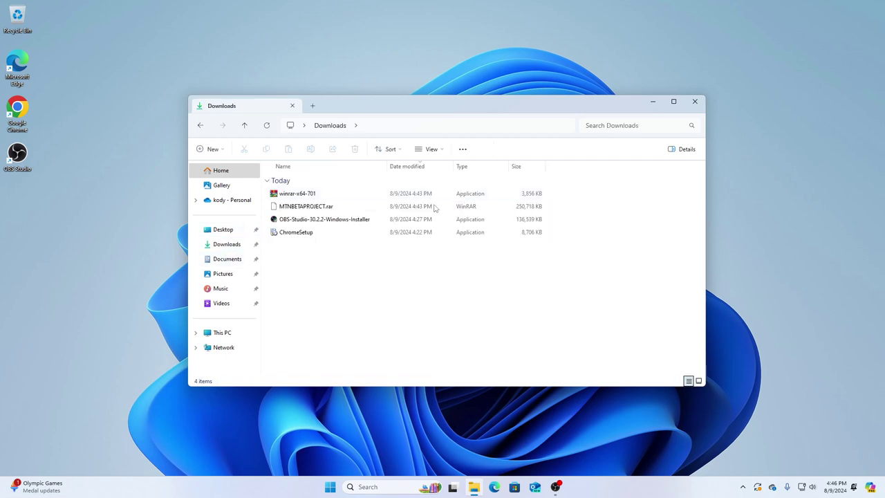
pyautogui.click(326, 206)
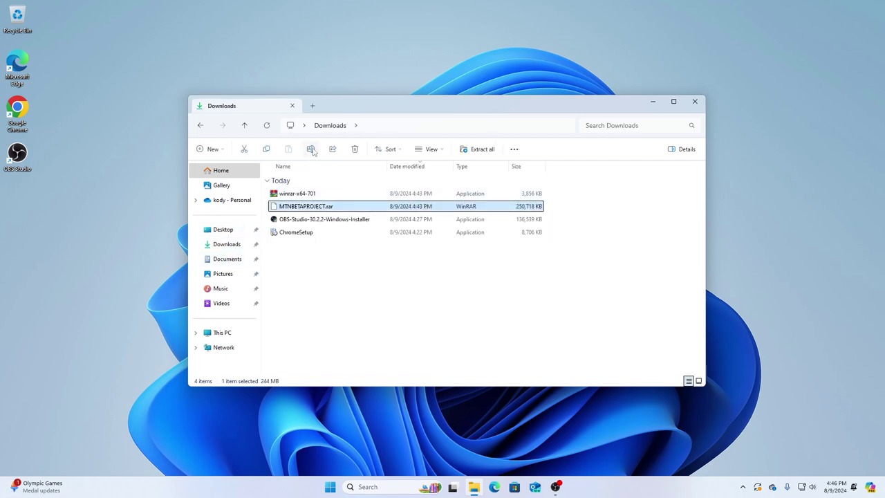
pyautogui.click(481, 149)
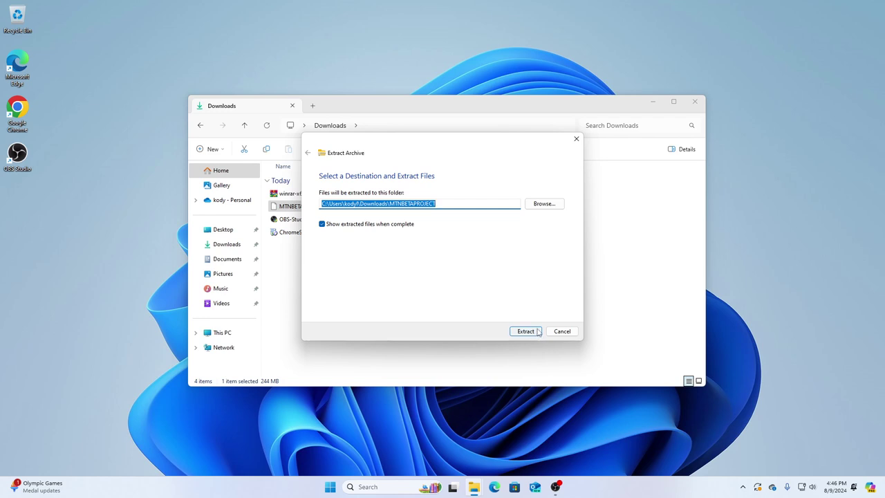
pyautogui.click(537, 332)
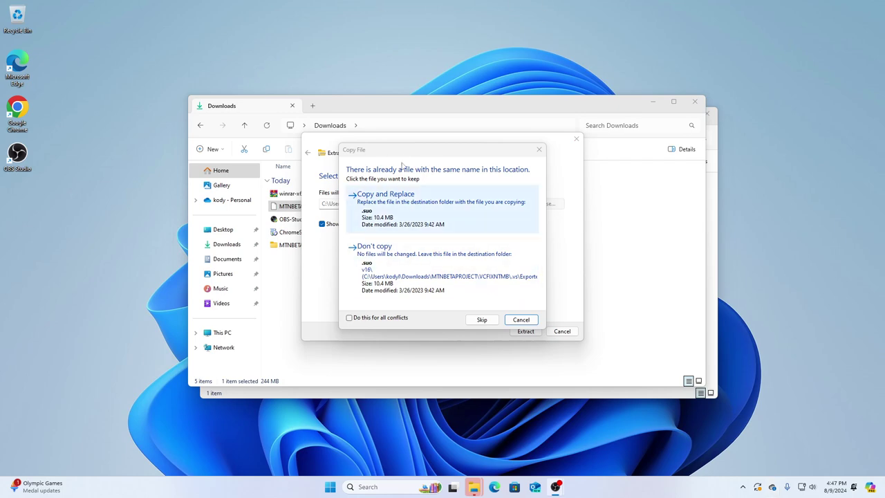
# - Skip the Browse.VC and .vsconfig conflicts, cancel the rest, and close the wizard and Downloads window
pyautogui.click(374, 266)
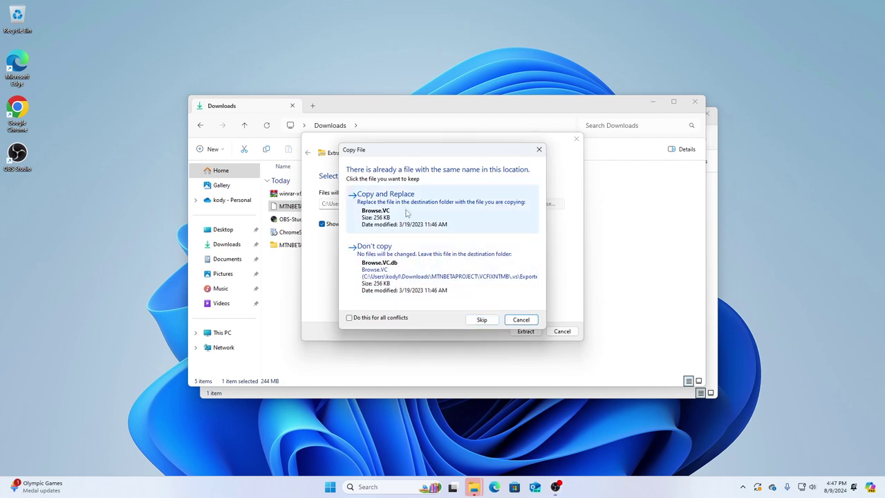
pyautogui.click(384, 266)
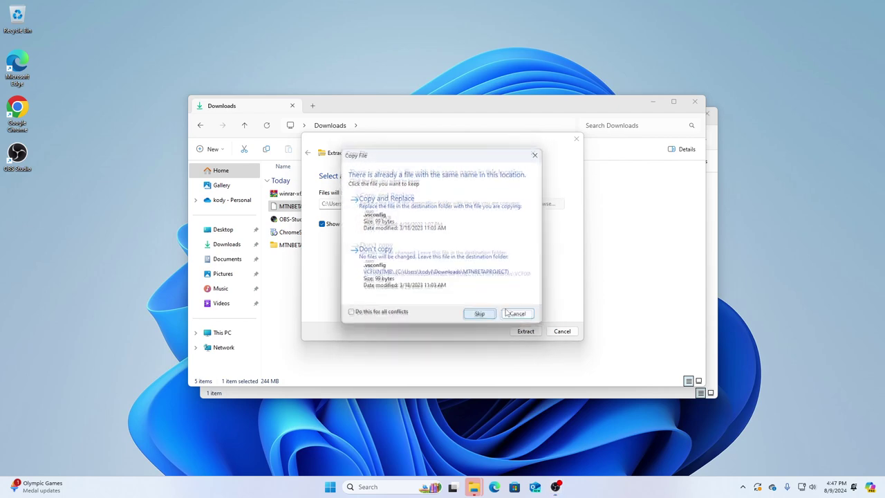
pyautogui.click(480, 315)
pyautogui.click(518, 314)
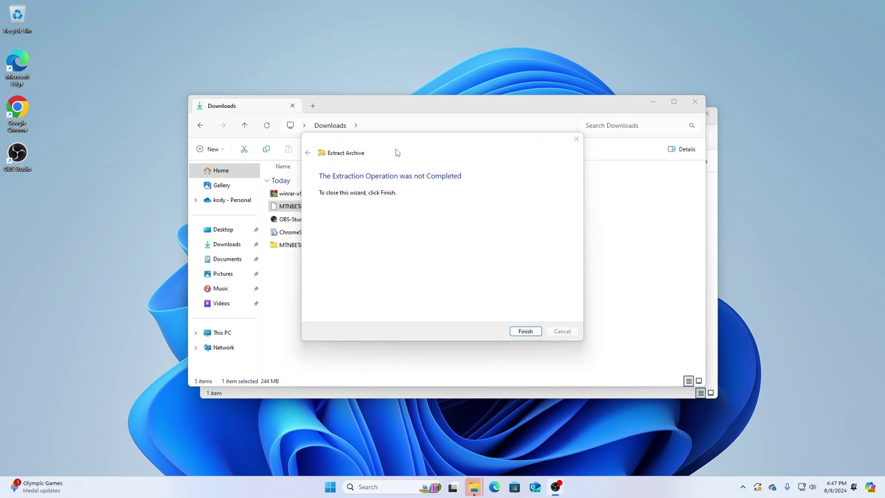
pyautogui.click(526, 331)
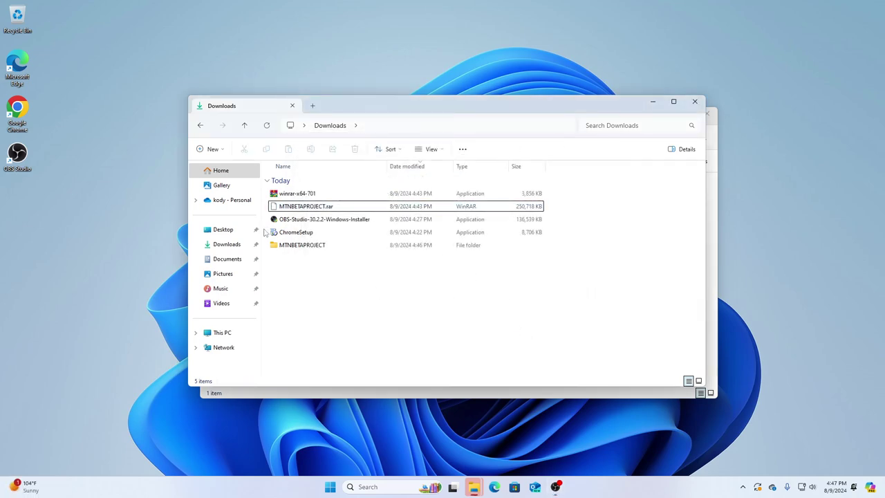
pyautogui.click(304, 248)
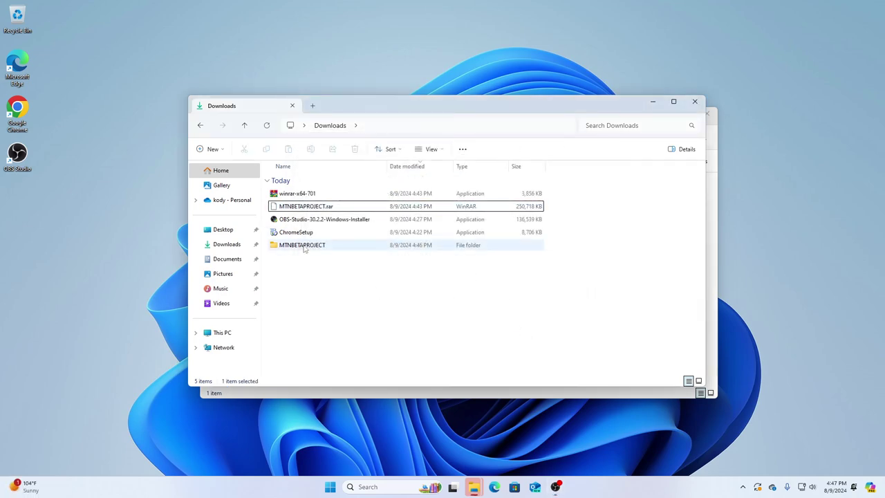
pyautogui.click(695, 102)
# - Close the MTNBETAPROJECT window and launch Google Chrome
pyautogui.click(705, 116)
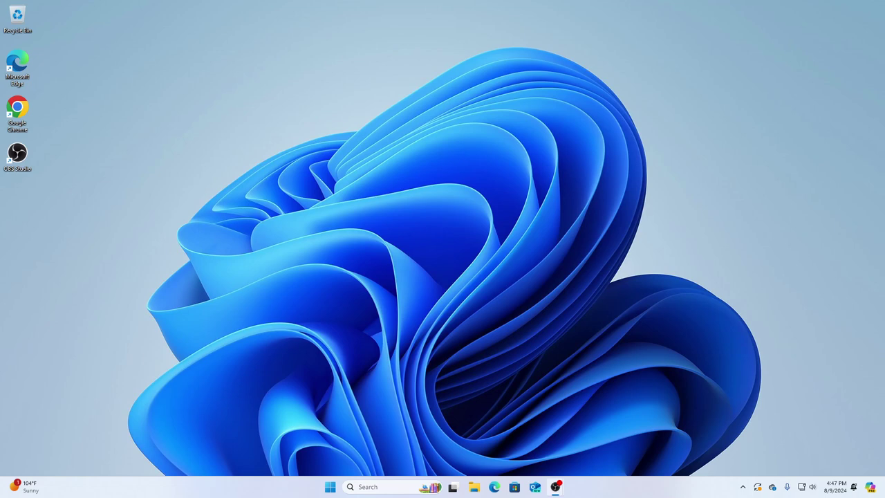
pyautogui.click(373, 487)
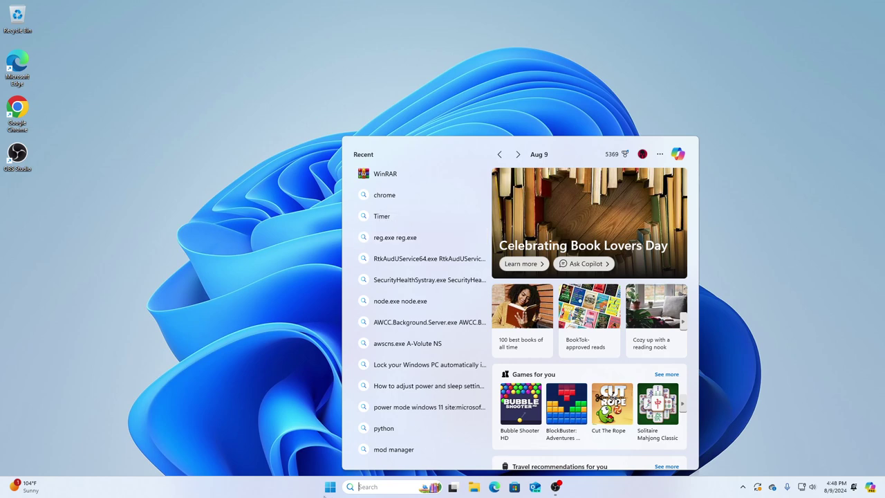
pyautogui.click(329, 488)
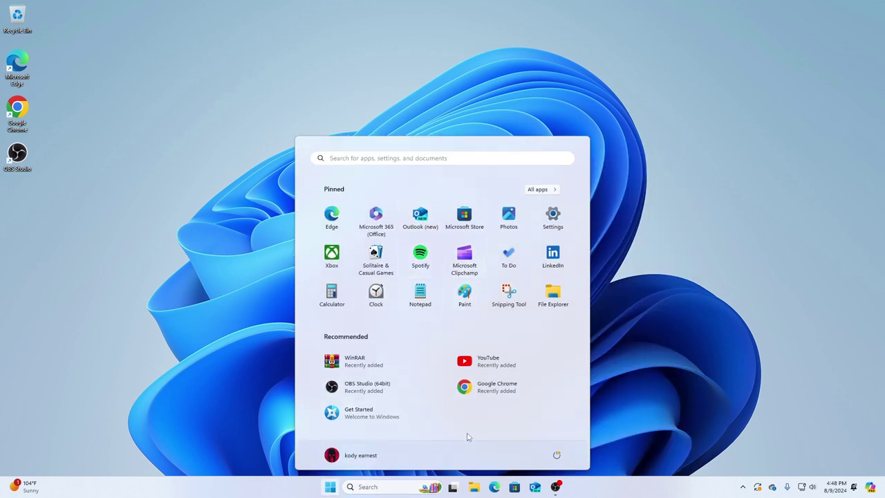
pyautogui.click(468, 389)
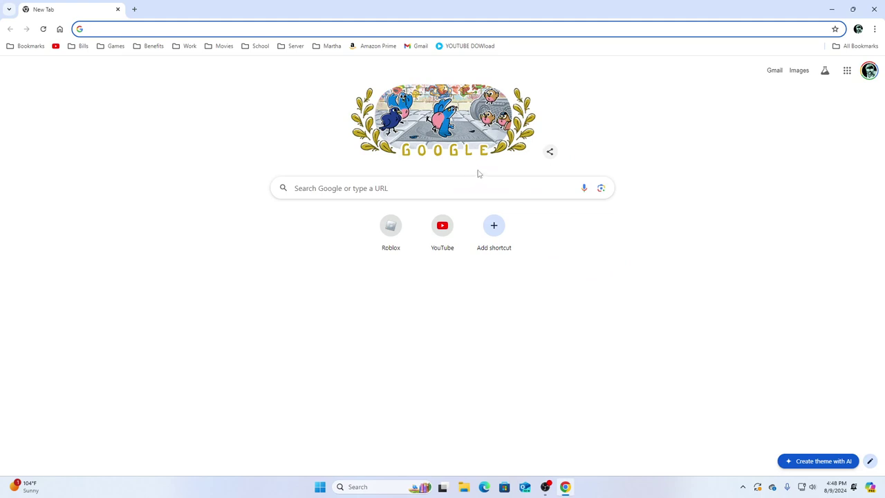
# - Search 'unity hub download' and download UnityHubSetup.exe from unity.com, confirming it completed
pyautogui.write('Unity Hub')
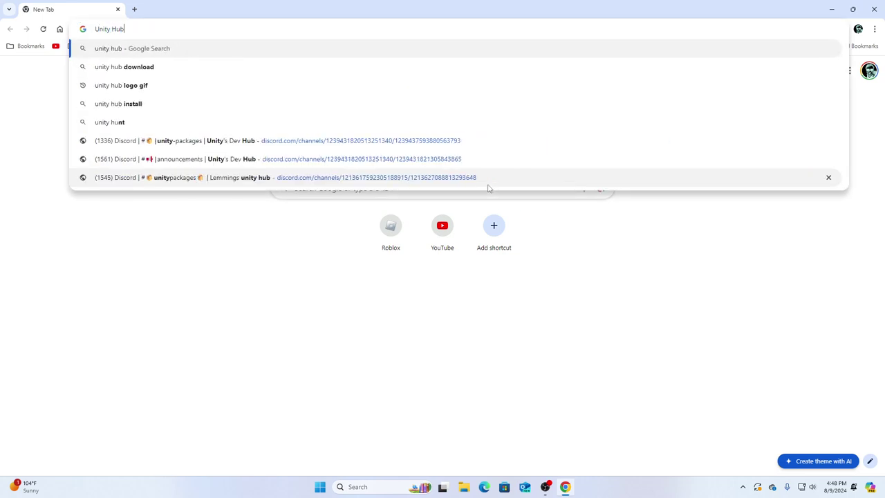
pyautogui.press('Down')
pyautogui.press('Return')
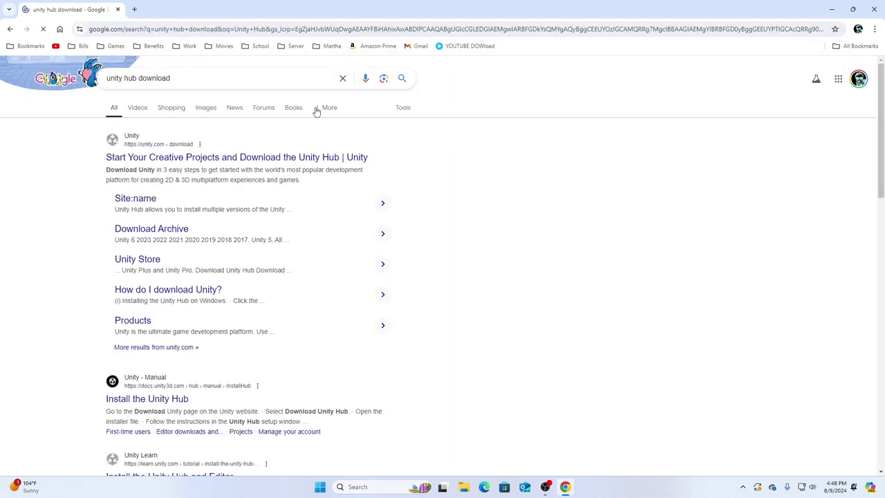
pyautogui.click(309, 157)
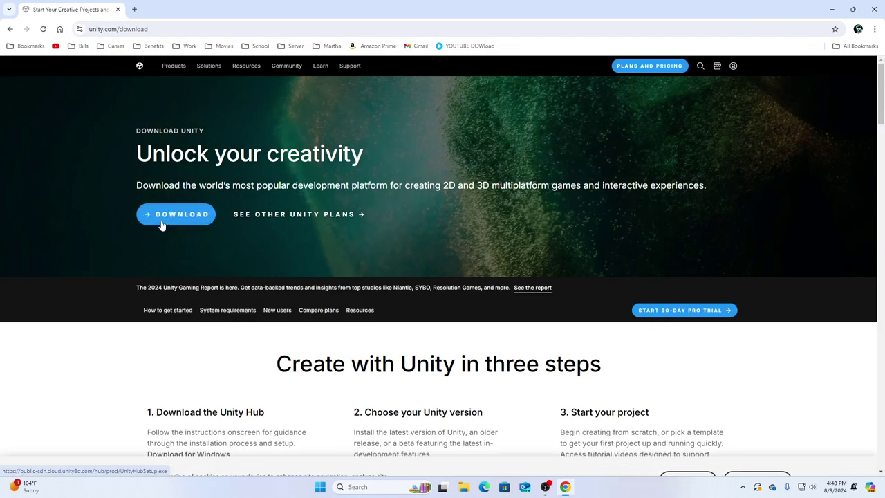
pyautogui.click(163, 216)
pyautogui.click(841, 31)
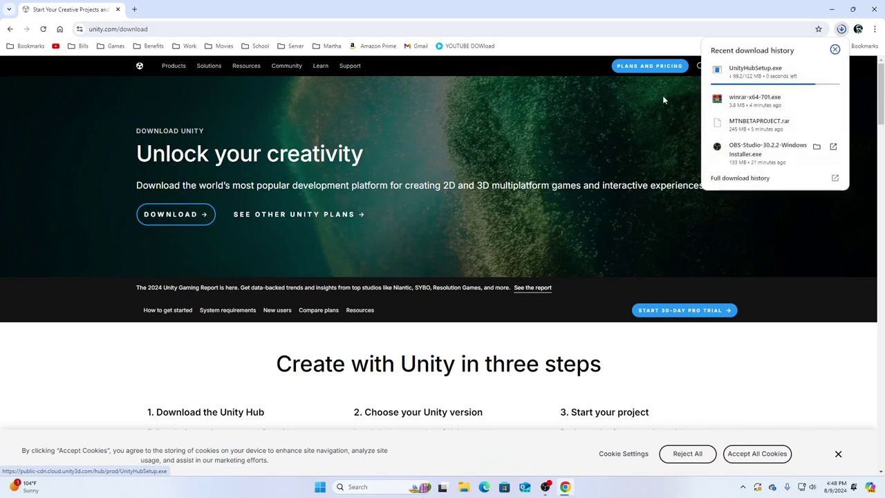
pyautogui.click(755, 72)
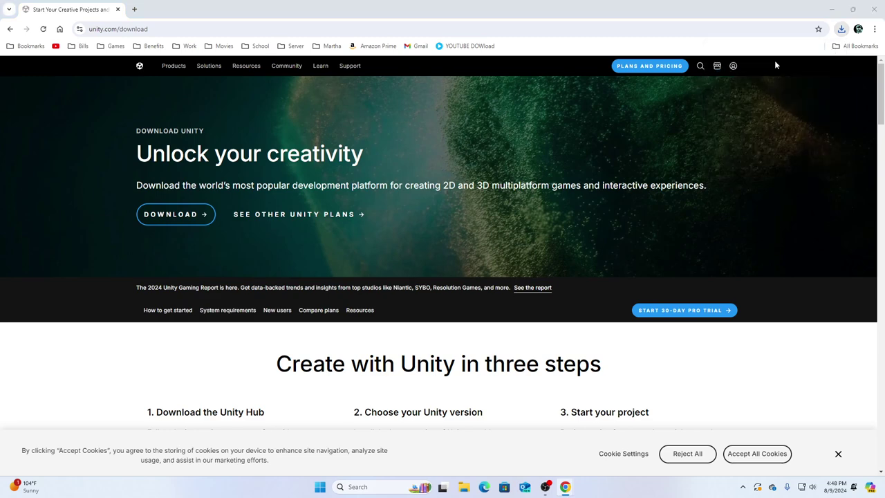
pyautogui.click(841, 29)
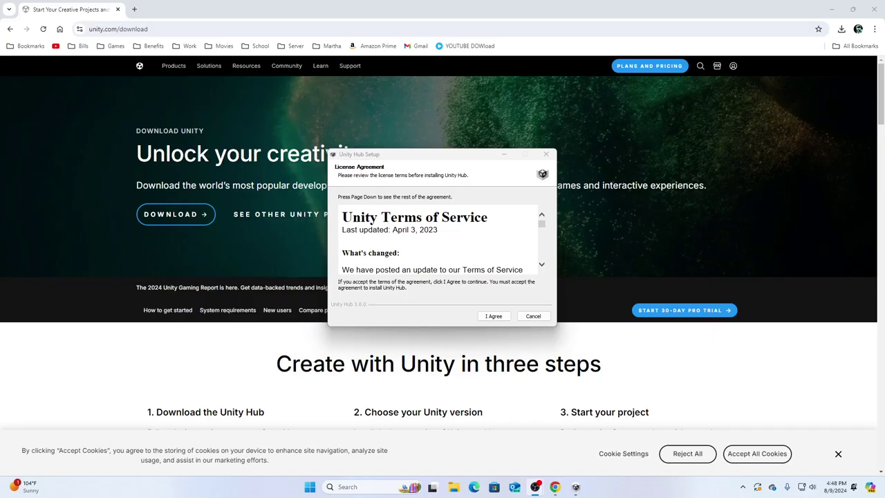
# - Accept the Unity Hub license and install it into the default C:\Program Files\Unity Hub folder
pyautogui.scroll(-1, 476, 269)
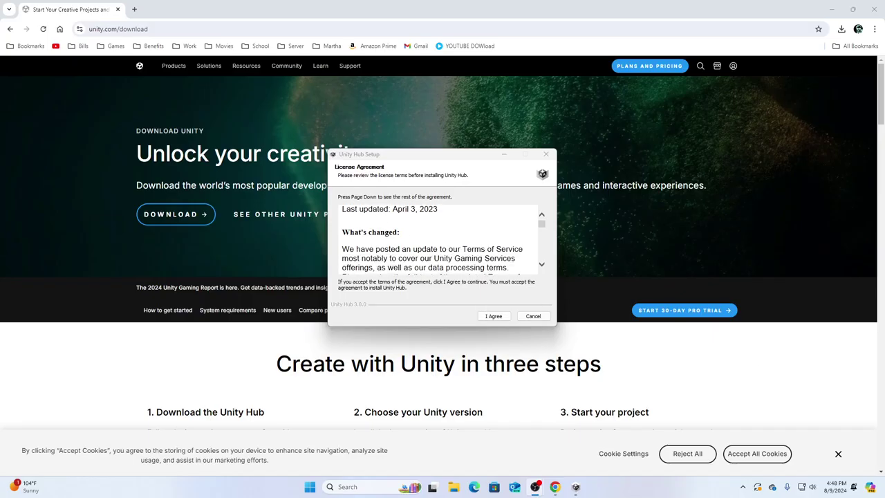
pyautogui.scroll(-2, 465, 253)
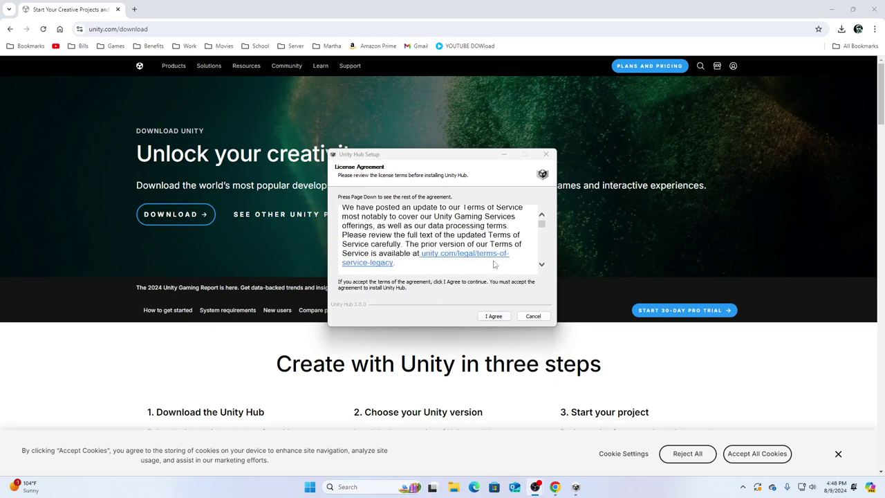
pyautogui.click(492, 316)
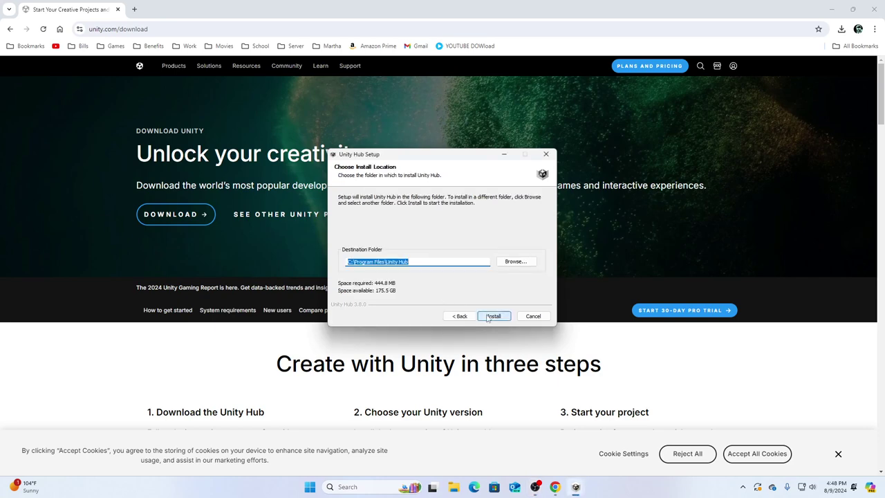
pyautogui.click(489, 316)
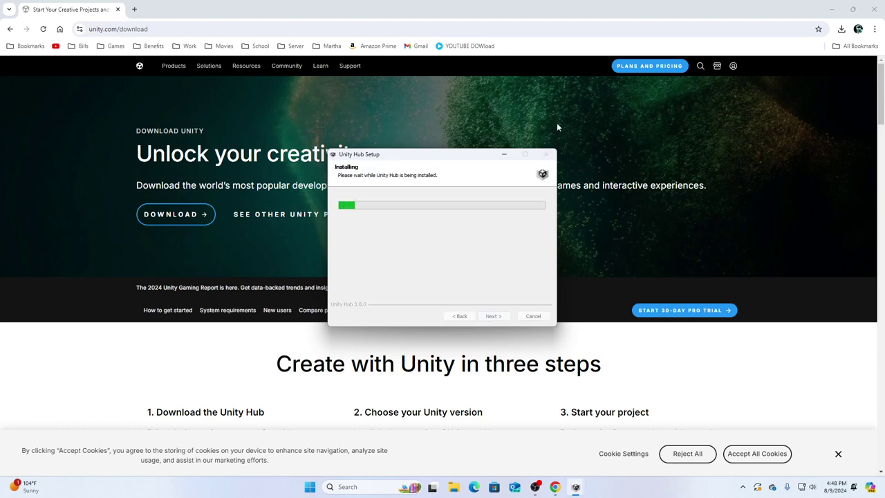
# - Close Chrome, accept the license terms again, and move the setup window down and left
pyautogui.click(874, 9)
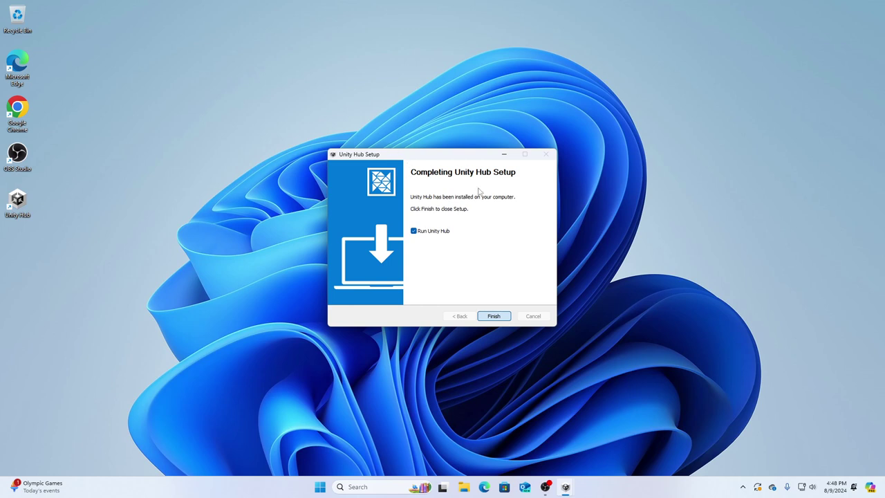
pyautogui.rightClick(650, 253)
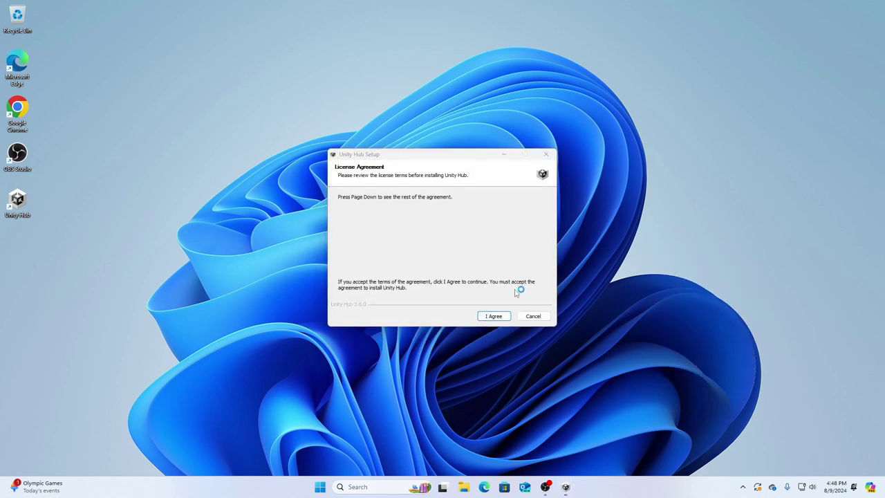
pyautogui.click(498, 315)
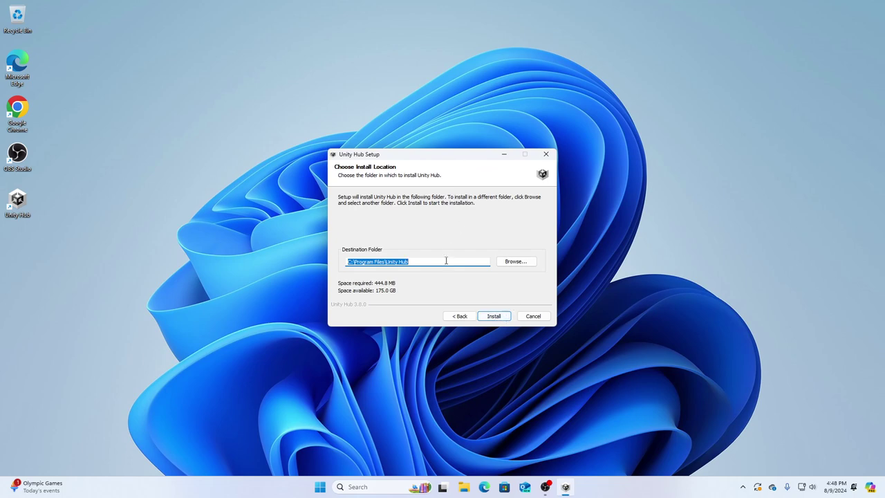
pyautogui.moveTo(458, 157); pyautogui.dragTo(372, 285)
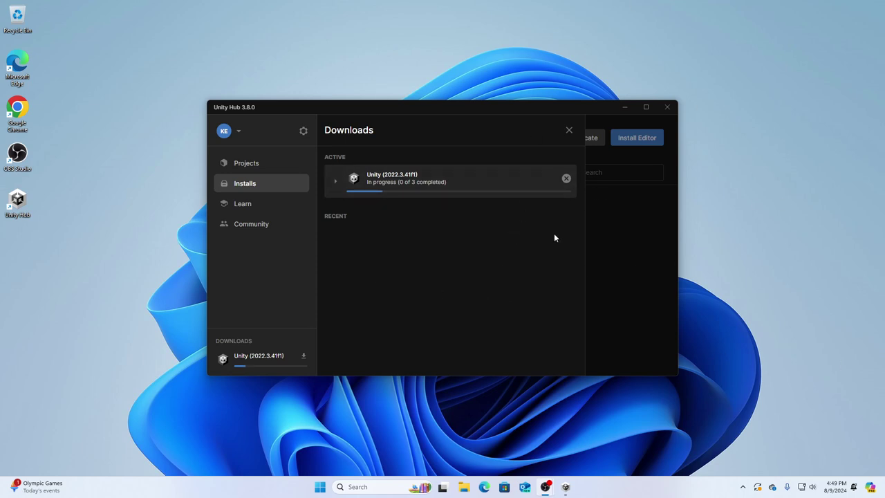
# - Close the downloads list and switch Unity Hub to the Projects page
pyautogui.click(644, 275)
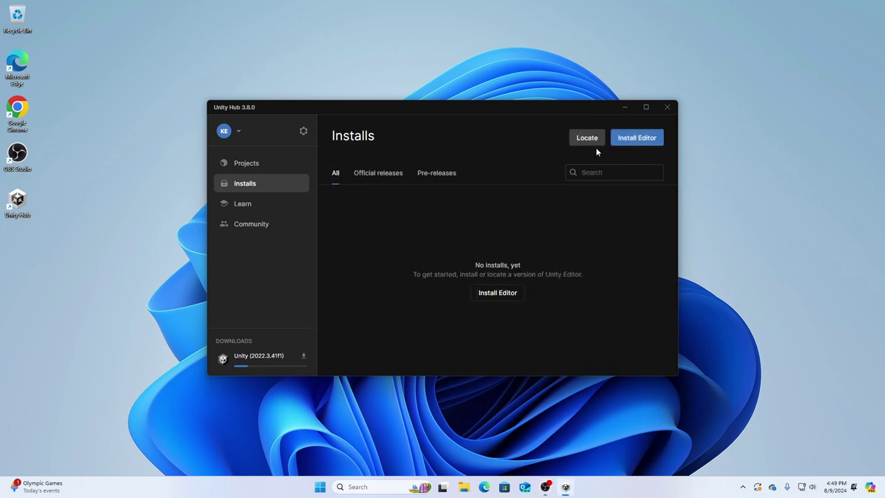
pyautogui.click(255, 205)
pyautogui.click(274, 166)
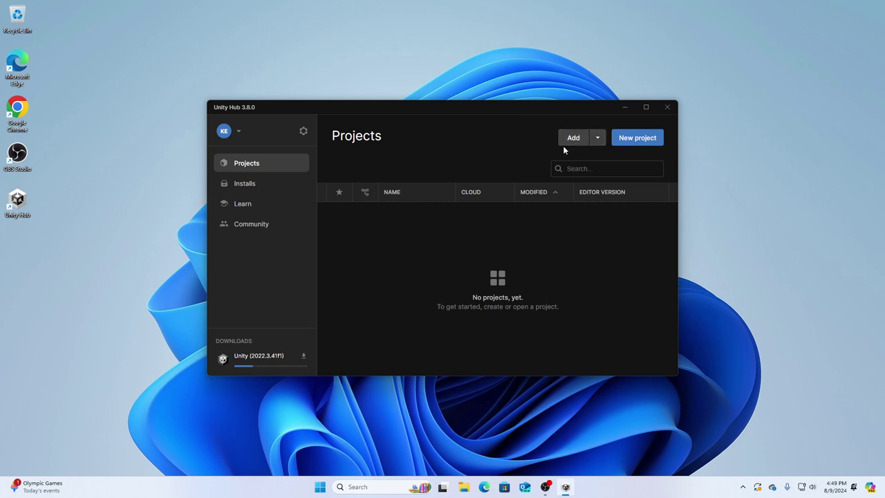
# - Add the VCFIXNTMB folder from Downloads > MTNBETAPROJECT as a Unity Hub project
pyautogui.click(564, 144)
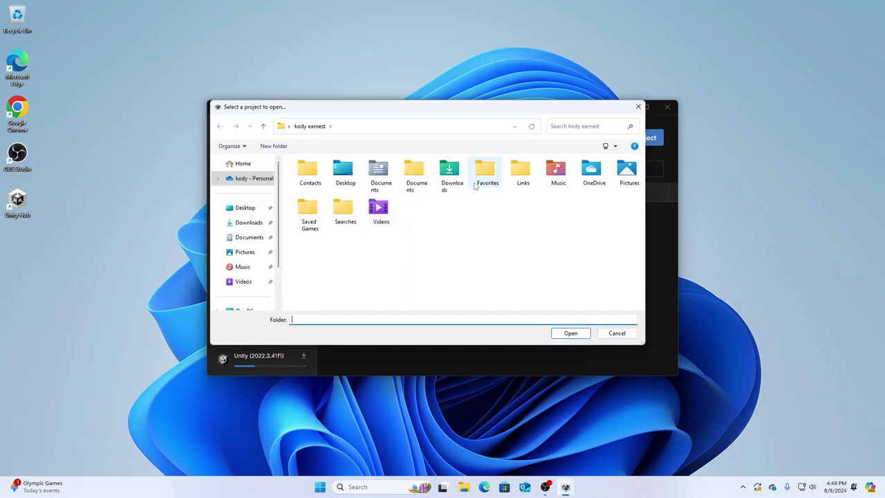
pyautogui.click(237, 224)
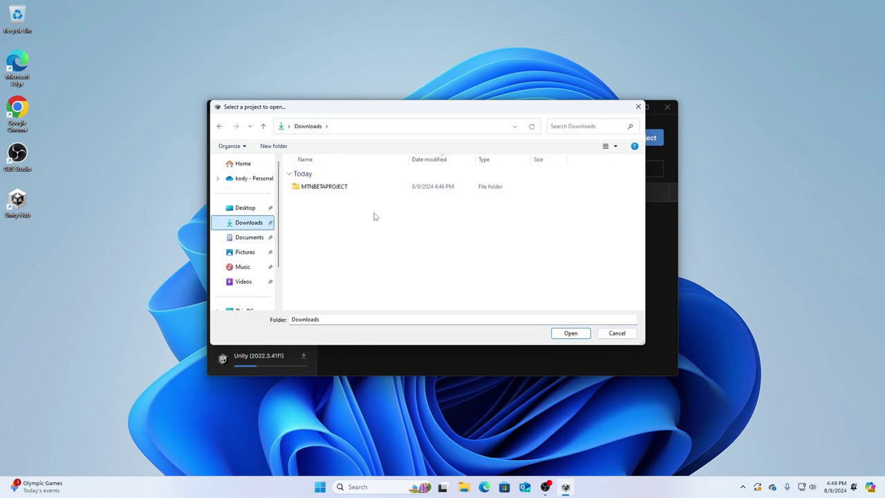
pyautogui.scroll(-2, 246, 251)
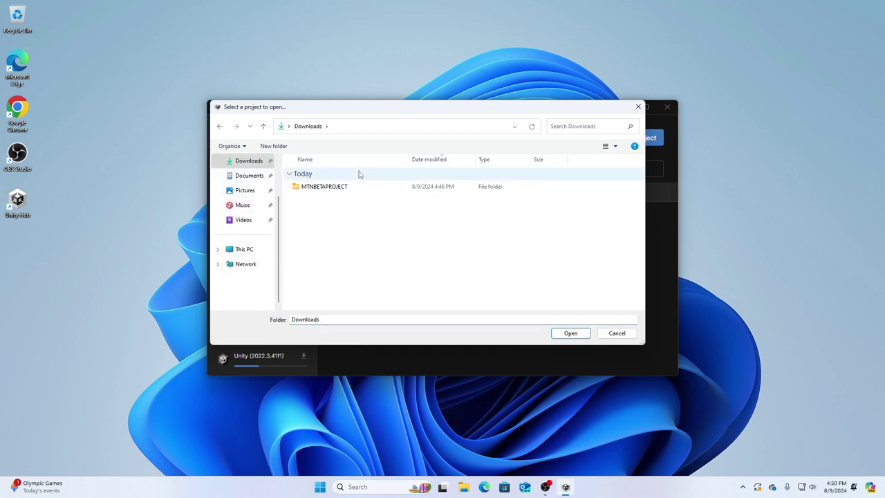
pyautogui.scroll(2, 256, 219)
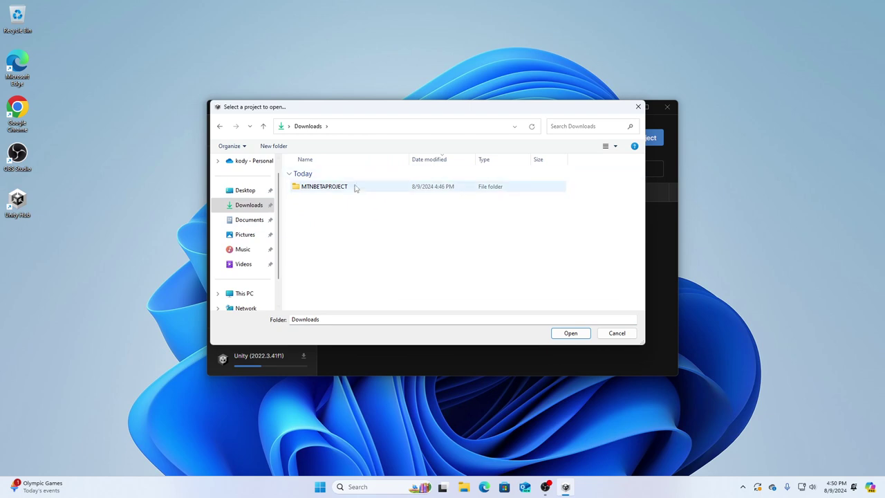
pyautogui.doubleClick(325, 187)
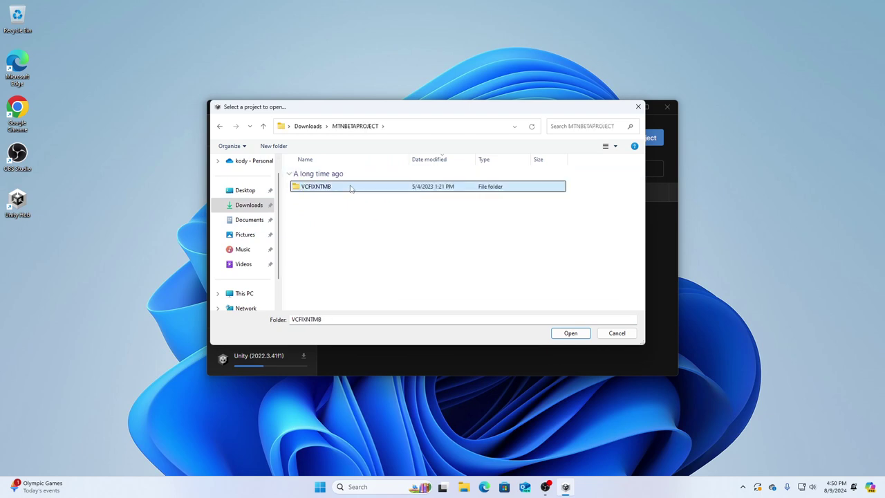
pyautogui.doubleClick(351, 187)
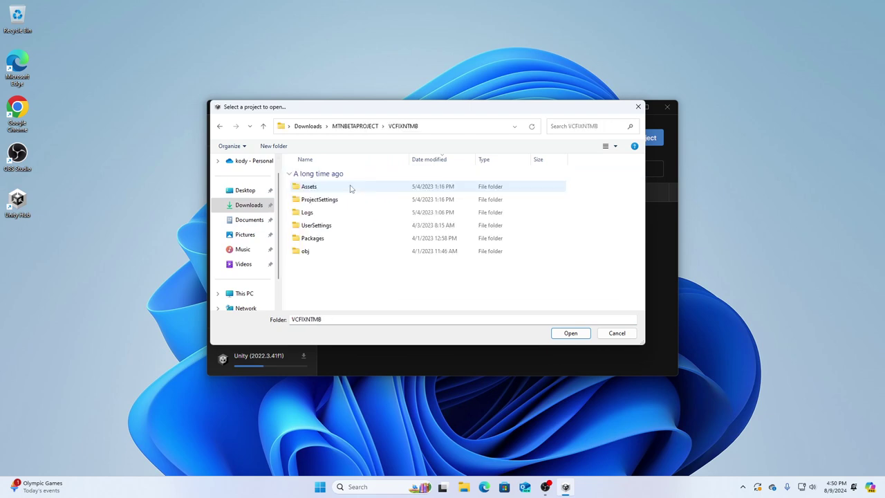
pyautogui.click(583, 333)
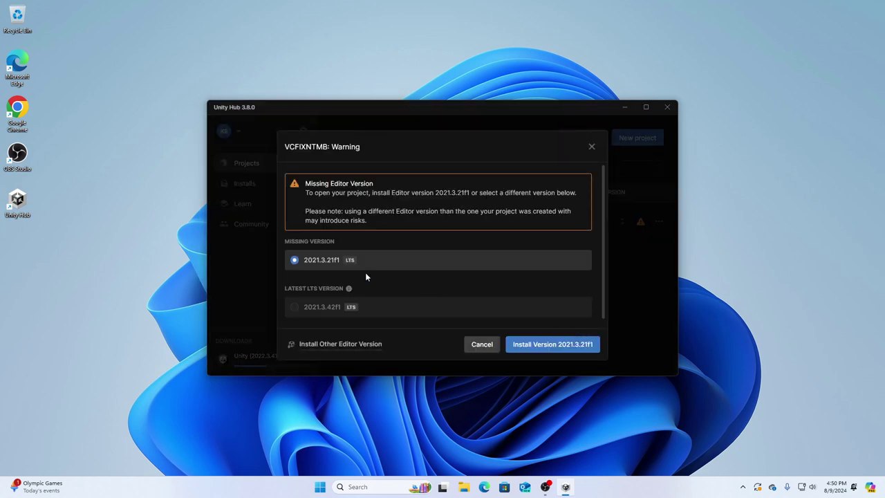
# - Install editor 2021.3.21f1 with Android Build Support, accepting the Visual Studio and Android SDK licenses
pyautogui.click(561, 346)
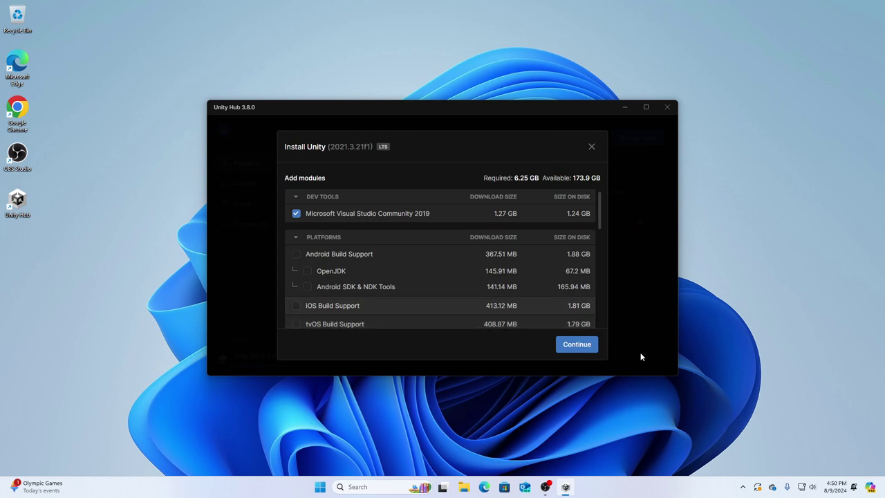
pyautogui.scroll(-3, 375, 306)
pyautogui.scroll(3, 316, 256)
pyautogui.click(304, 253)
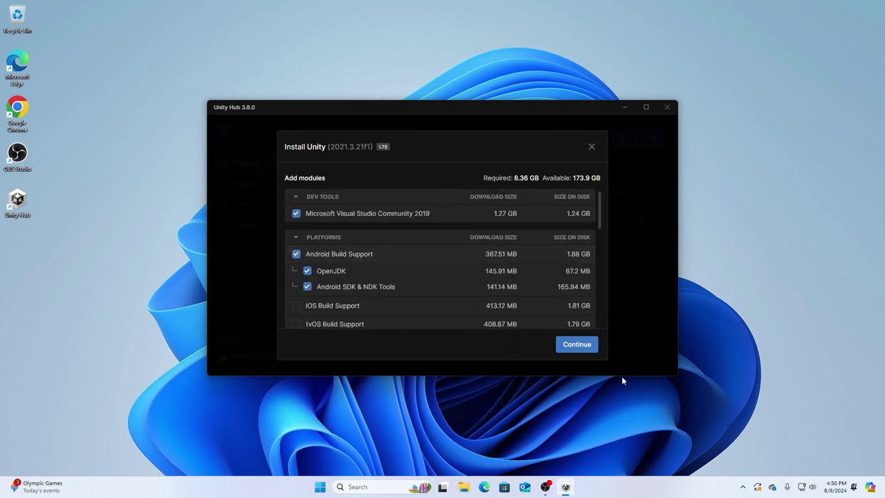
pyautogui.click(588, 345)
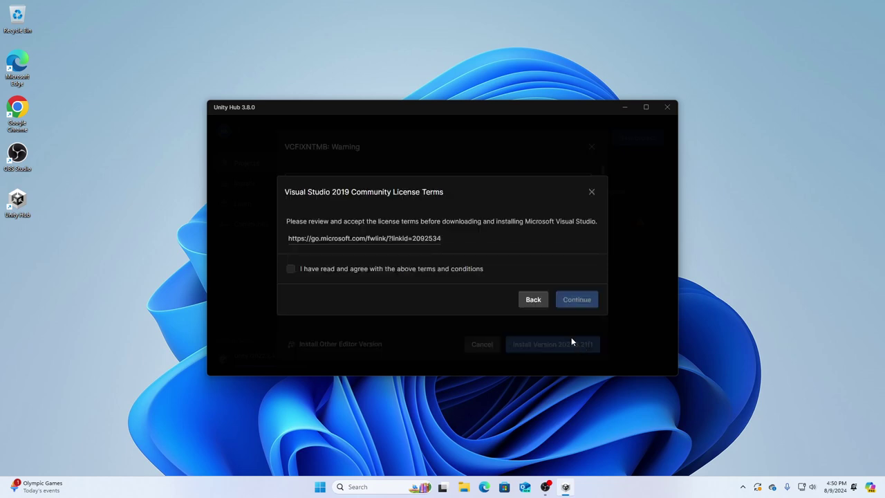
pyautogui.click(484, 269)
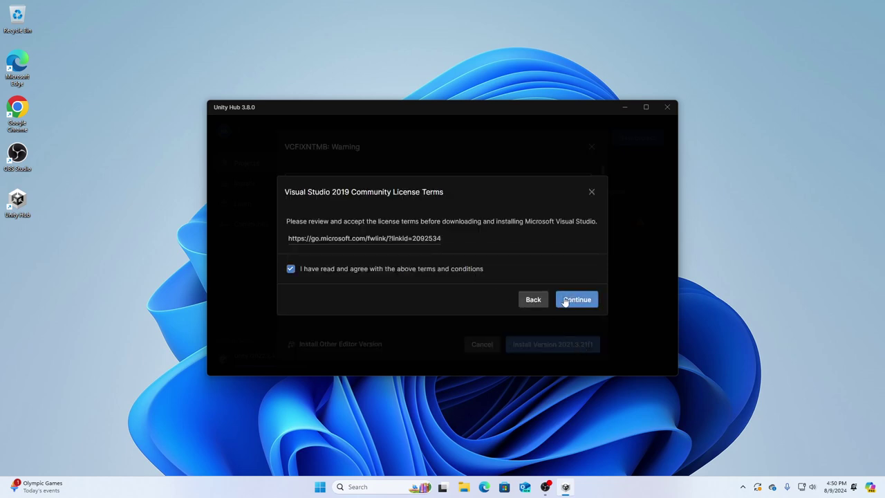
pyautogui.click(562, 300)
pyautogui.click(406, 323)
pyautogui.click(582, 353)
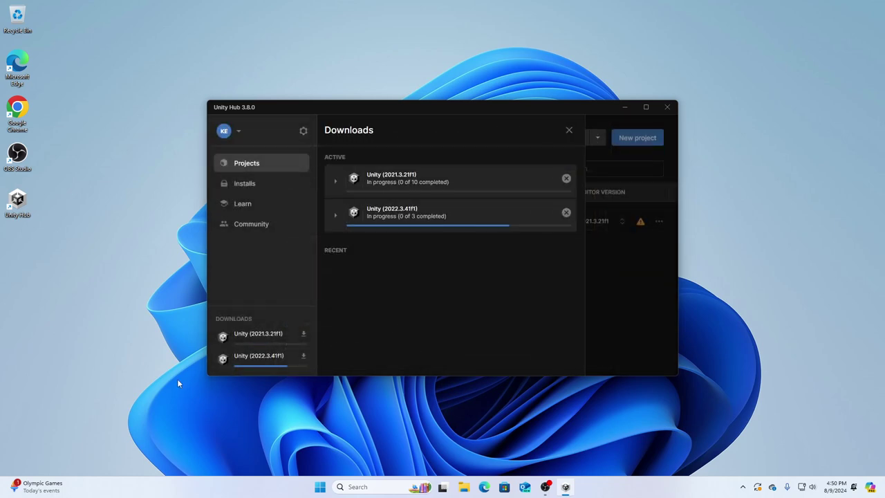
# - Cancel the Unity 2022.3.41f1 editor download
pyautogui.click(566, 213)
pyautogui.click(490, 270)
pyautogui.click(387, 218)
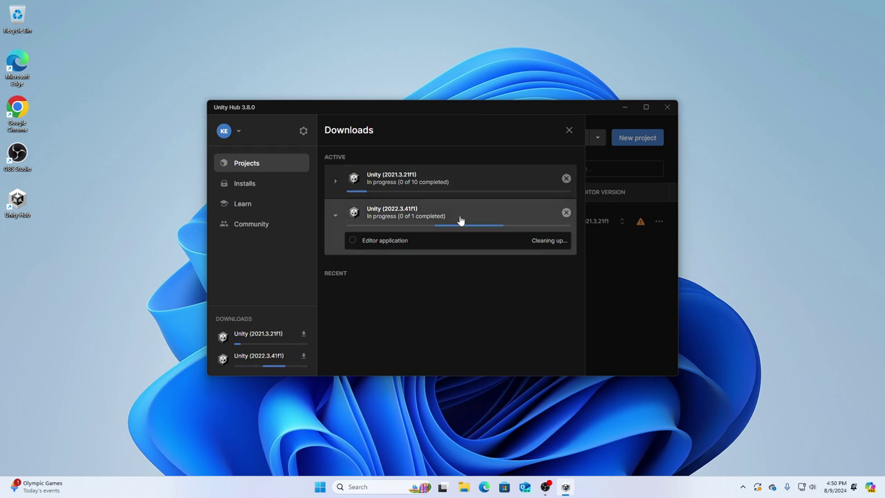
pyautogui.click(567, 213)
pyautogui.click(518, 270)
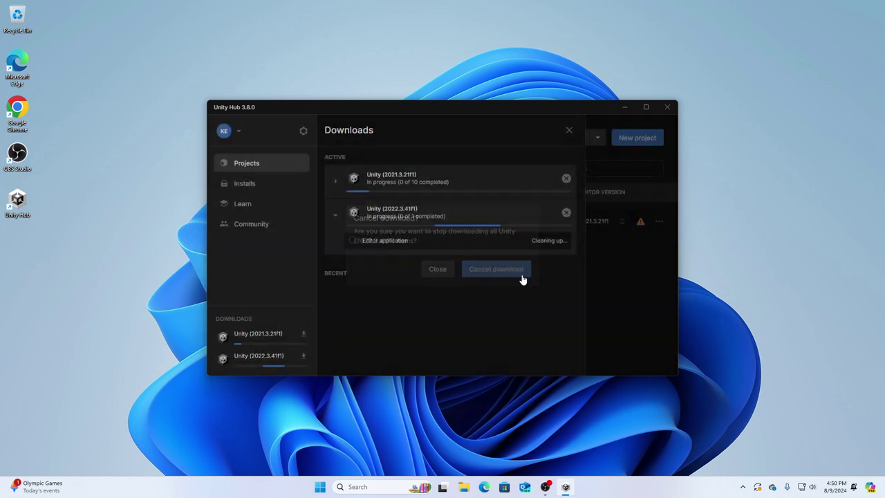
# - Wait for 2021.3.21f1 to install, dismiss the success notice, and minimize Unity Hub
pyautogui.click(608, 302)
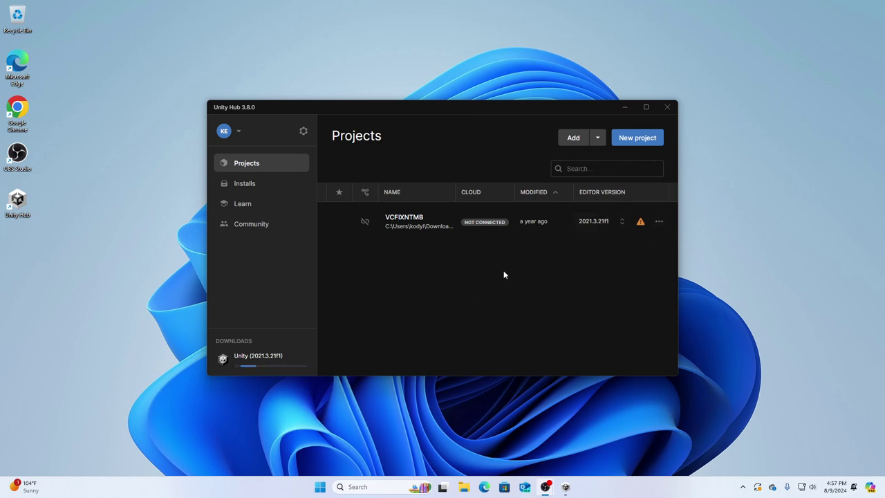
pyautogui.click(258, 367)
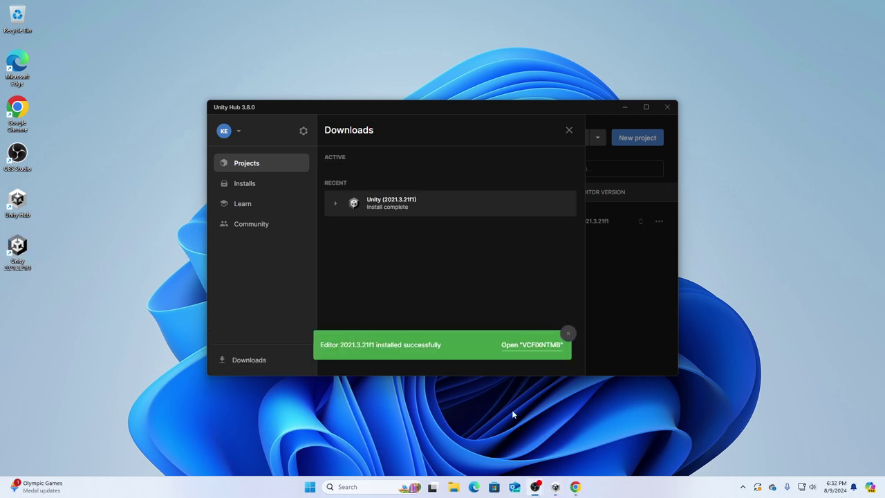
pyautogui.click(517, 345)
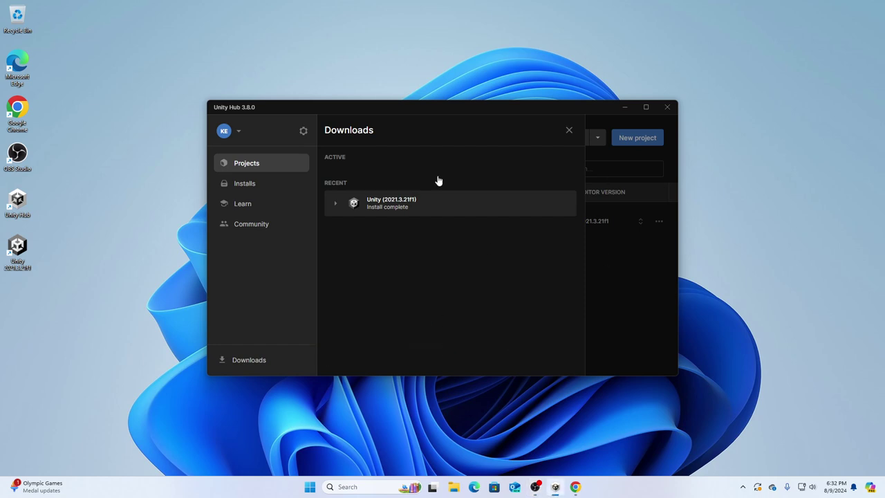
pyautogui.click(569, 130)
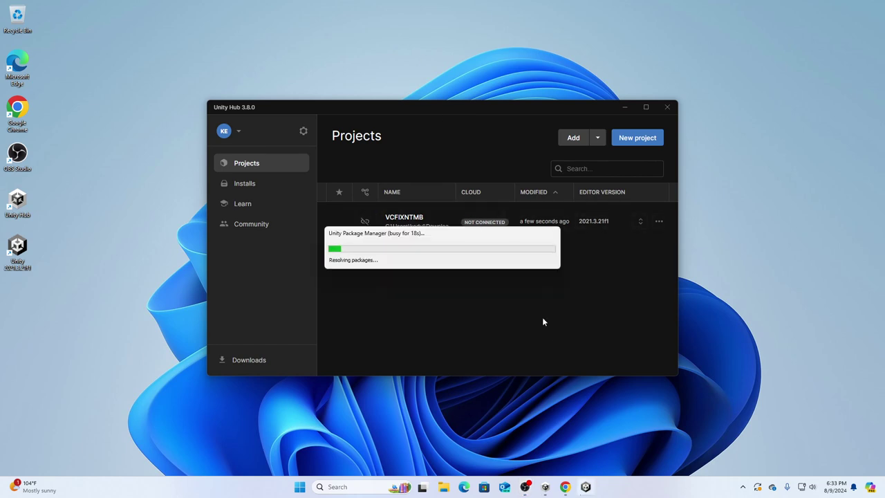
pyautogui.click(624, 108)
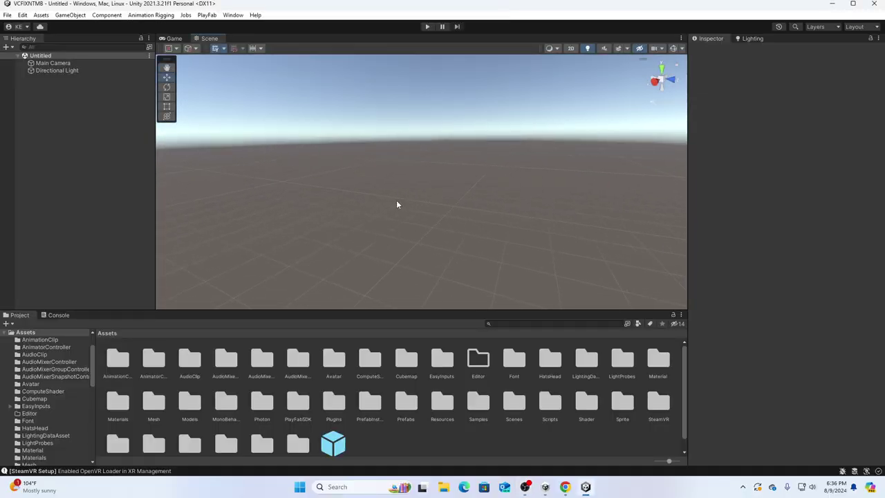
# - Go to Scenes > Gorilla > Gorilla Tag and open the GorillaTagNewVisualsCosmetics scene
pyautogui.scroll(-1, 335, 439)
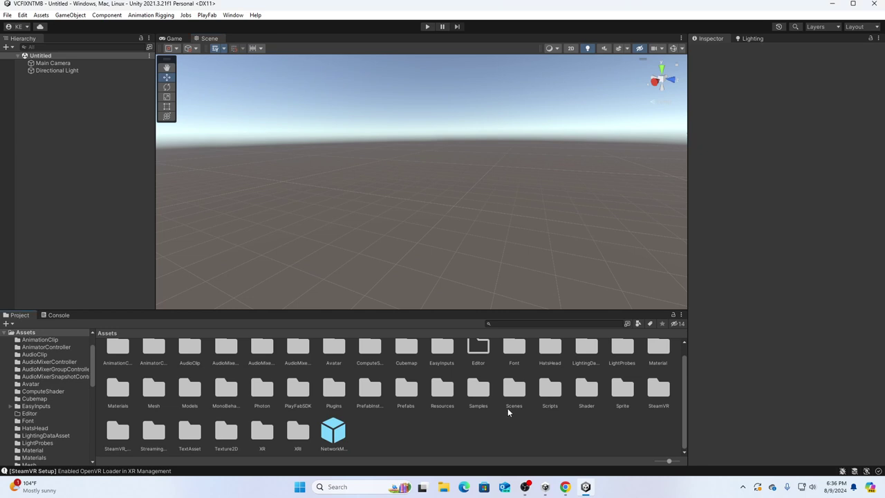
pyautogui.doubleClick(509, 403)
pyautogui.doubleClick(115, 361)
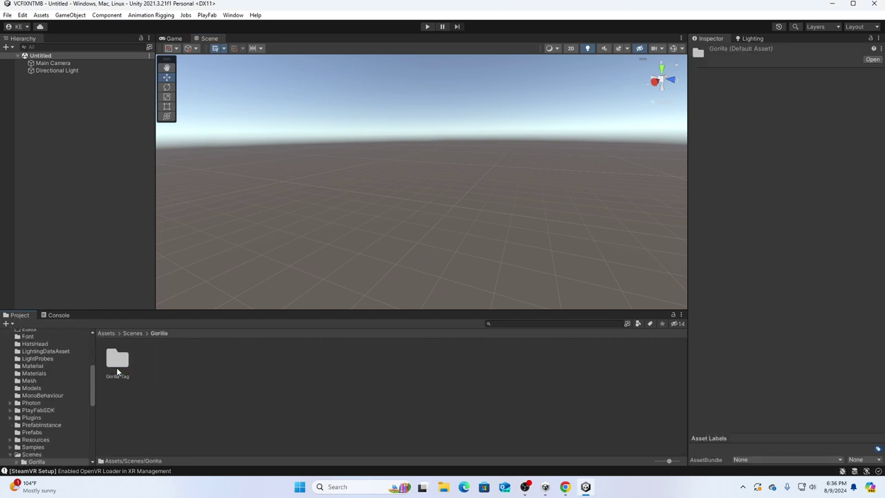
pyautogui.doubleClick(117, 358)
pyautogui.click(118, 358)
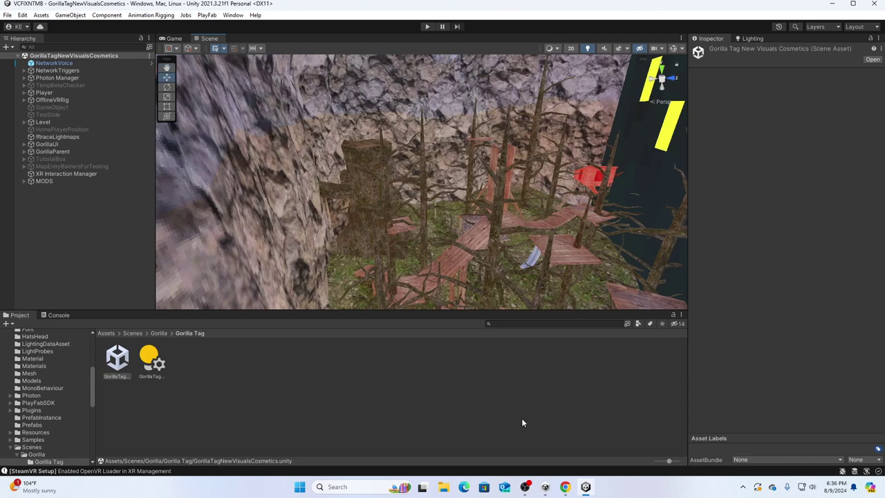
# - Browse the AnimationClip and top-level asset folders in the Project panel
pyautogui.scroll(6, 48, 346)
pyautogui.click(12, 375)
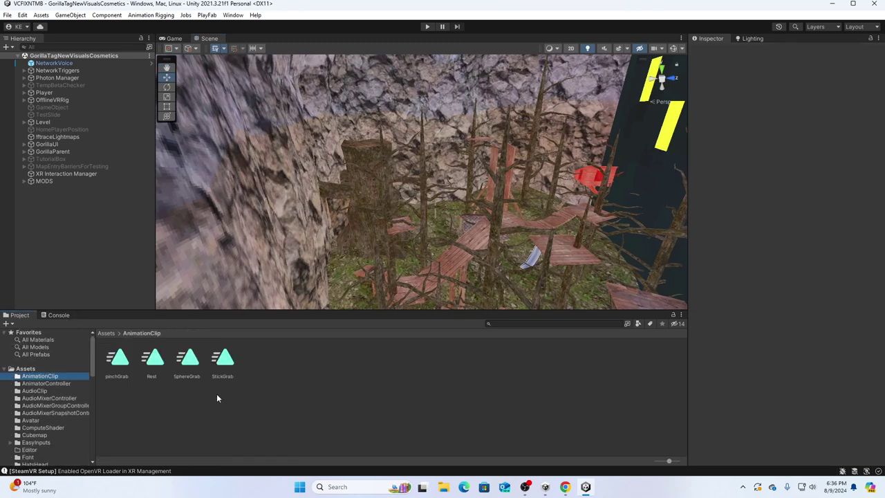
pyautogui.click(25, 368)
pyautogui.scroll(-1, 416, 423)
pyautogui.moveTo(456, 262); pyautogui.dragTo(716, 94, button='right')
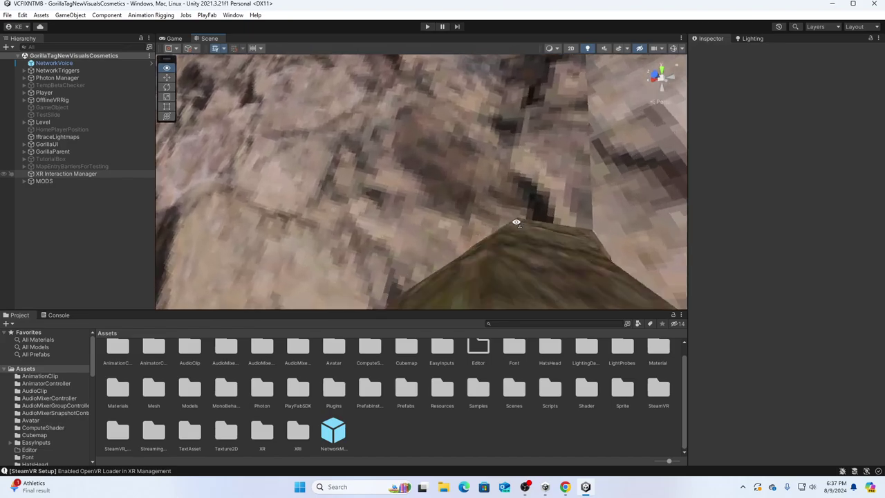